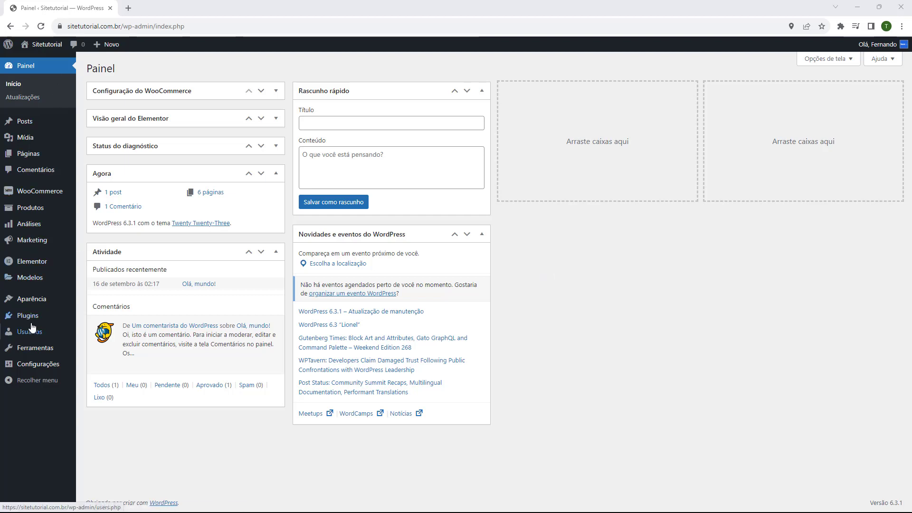
# - Search the new plugins for "frenet", then install and activate Frenet Shipping Gateway for WooCommerce
pyautogui.moveTo(21, 322)
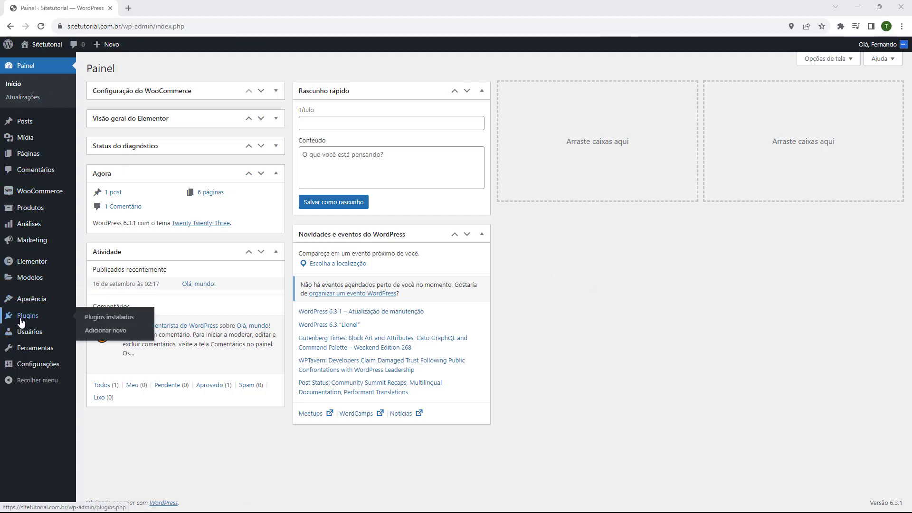
pyautogui.click(26, 322)
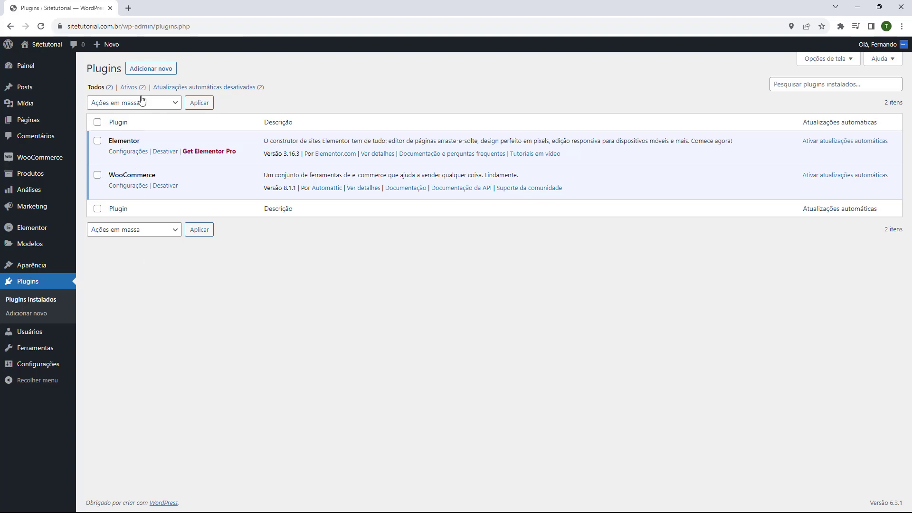
pyautogui.click(151, 70)
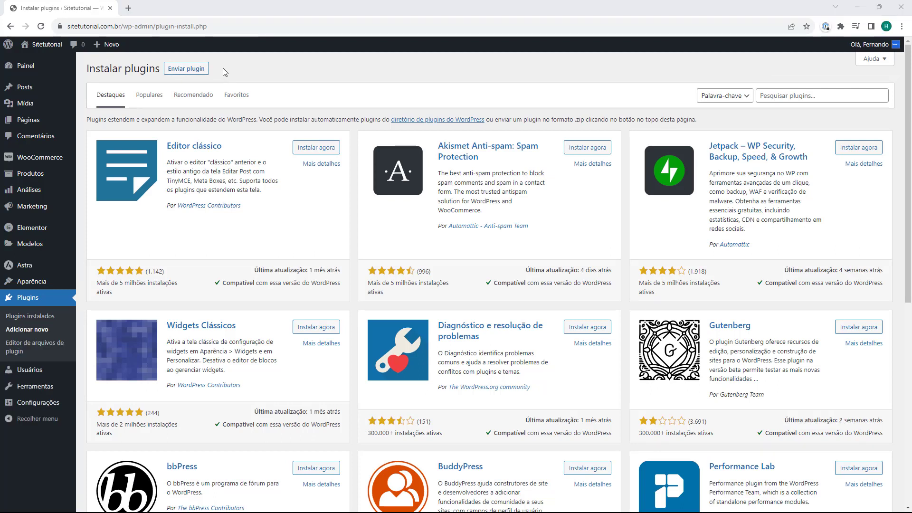
pyautogui.click(779, 99)
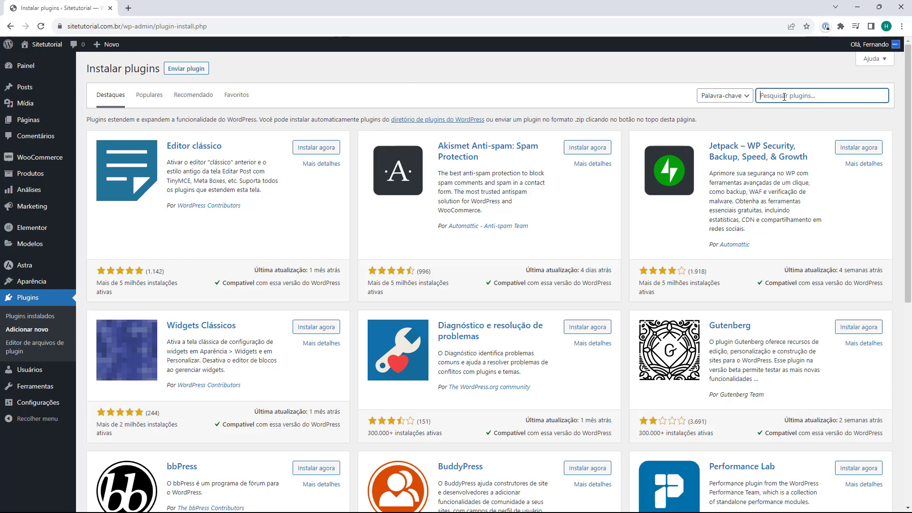
pyautogui.write('f')
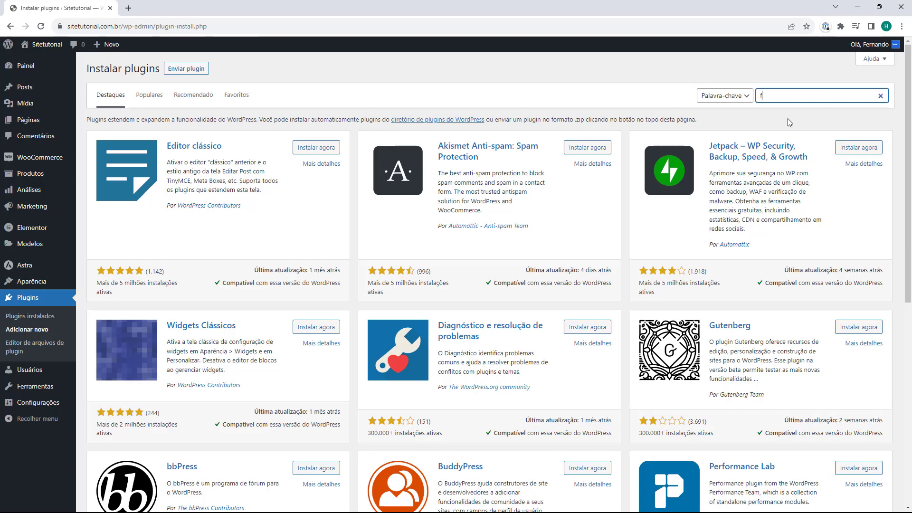
pyautogui.write('renet')
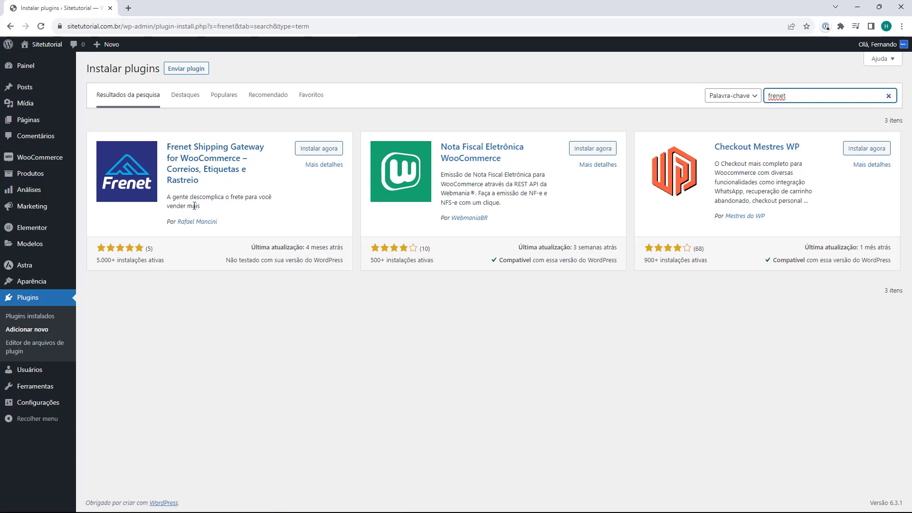
pyautogui.click(309, 151)
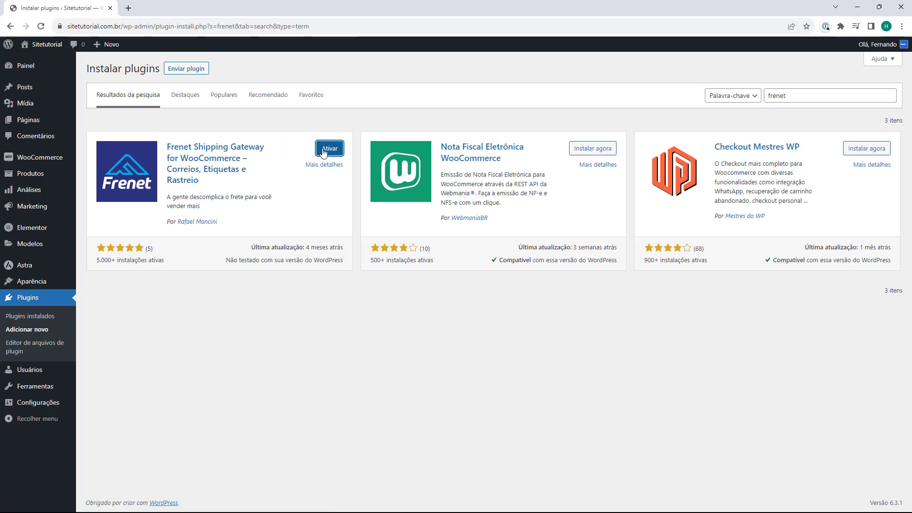
pyautogui.click(327, 151)
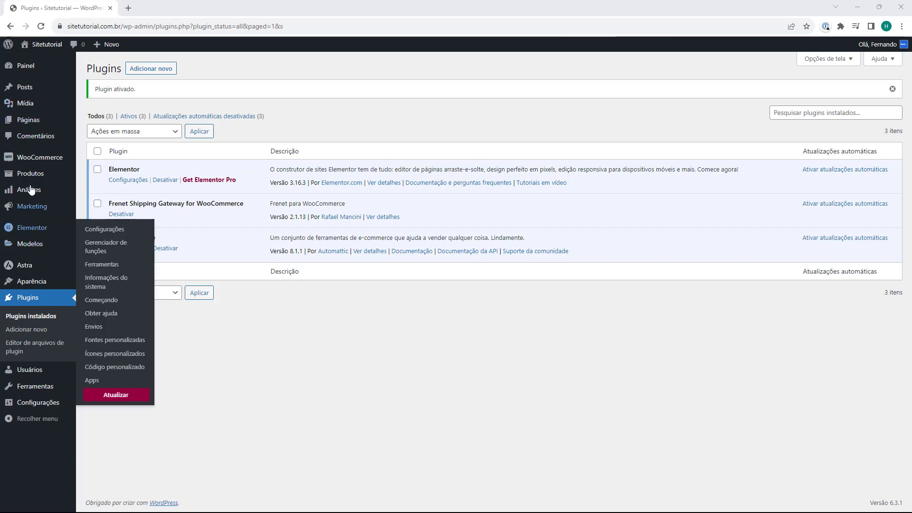
# - Add a new shipping zone named Entrega in the WooCommerce delivery settings
pyautogui.moveTo(46, 162)
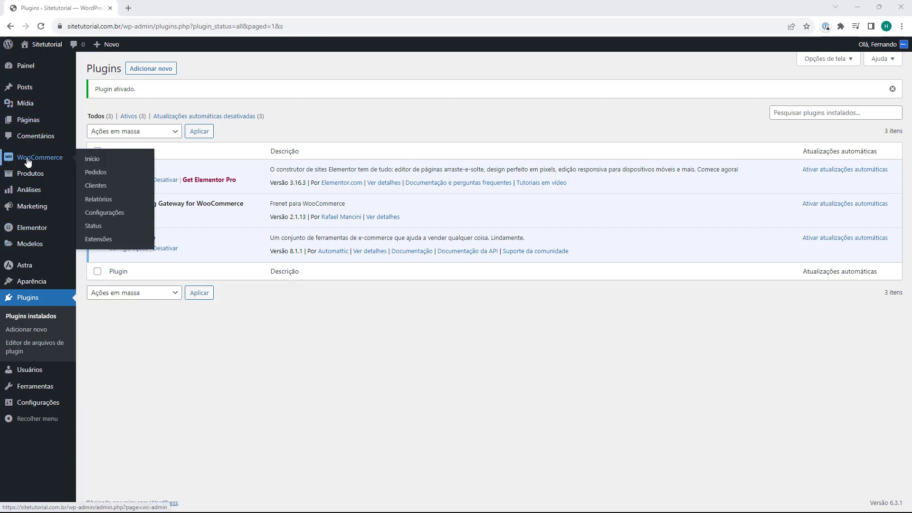
pyautogui.click(96, 217)
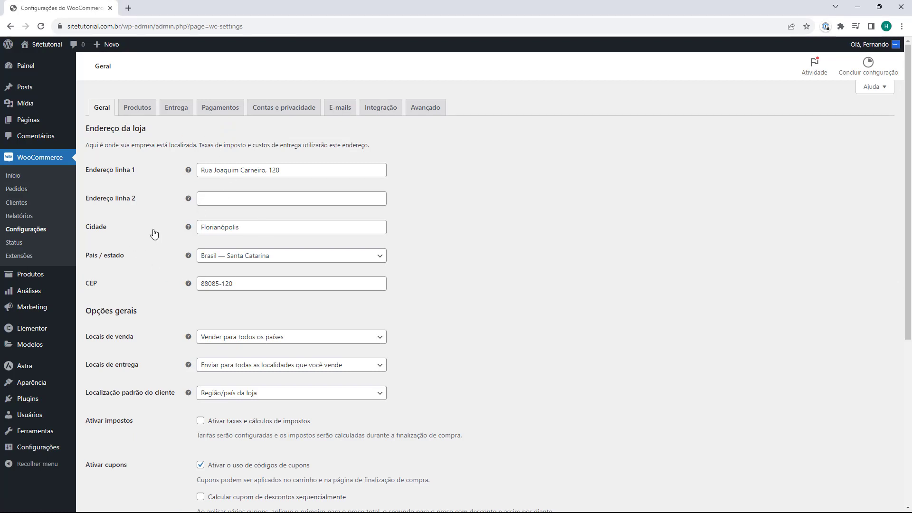
pyautogui.click(176, 108)
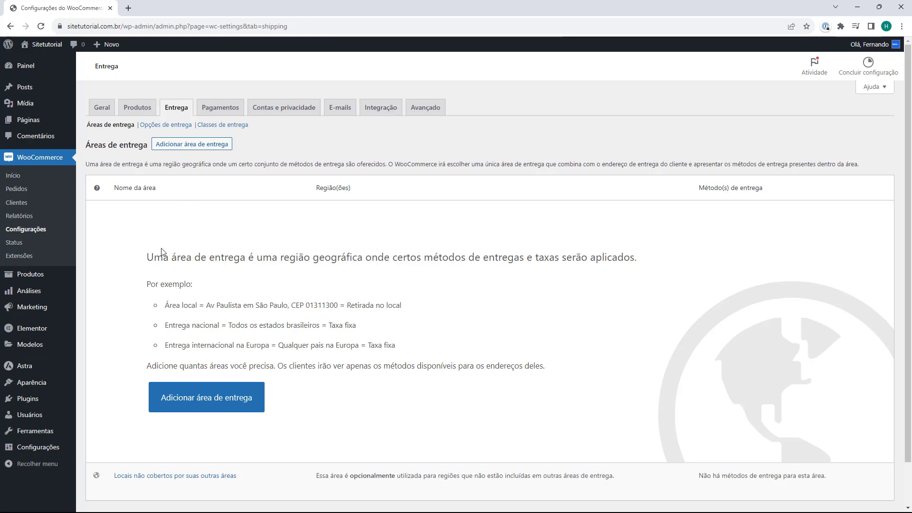
pyautogui.click(193, 404)
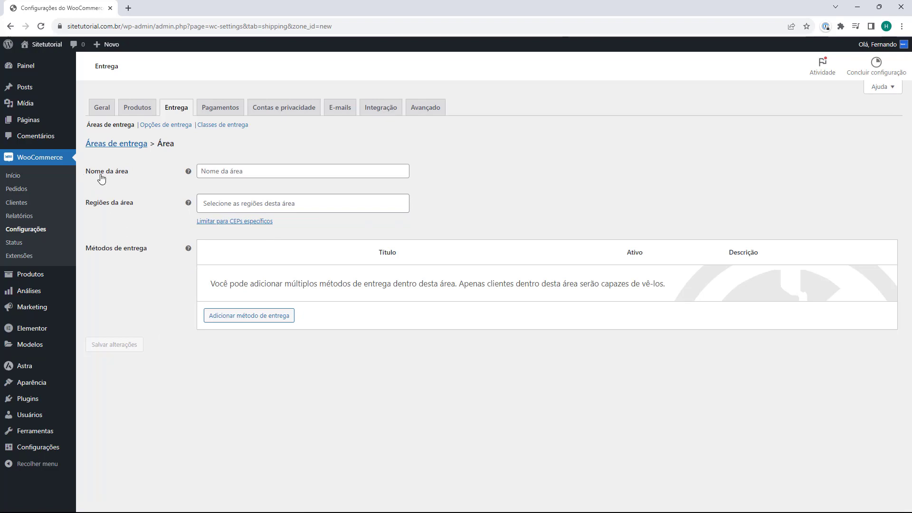
pyautogui.click(198, 177)
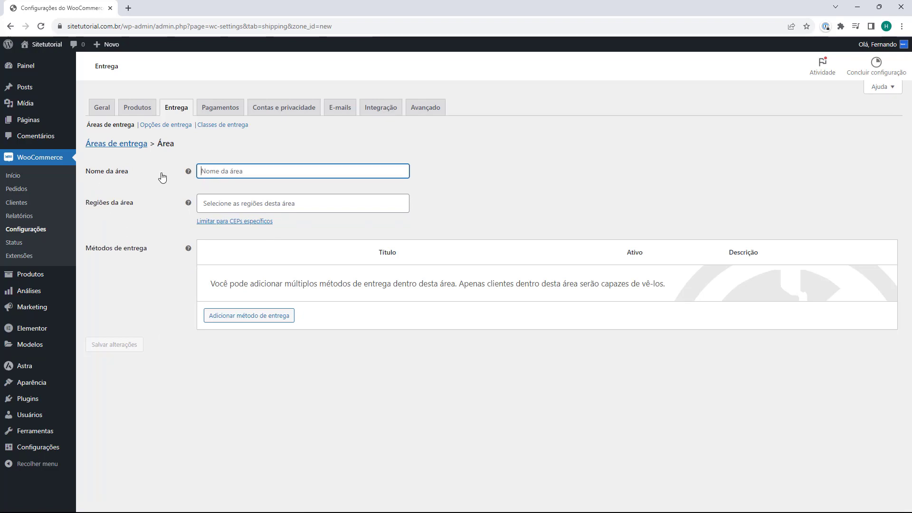
pyautogui.write('Entrega')
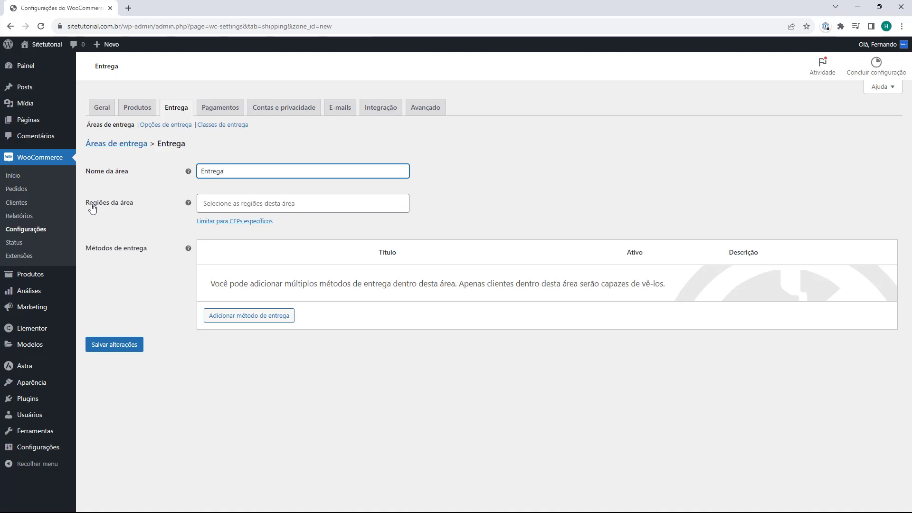
# - Assign the whole country Brasil as the region of the Entrega shipping zone
pyautogui.click(118, 208)
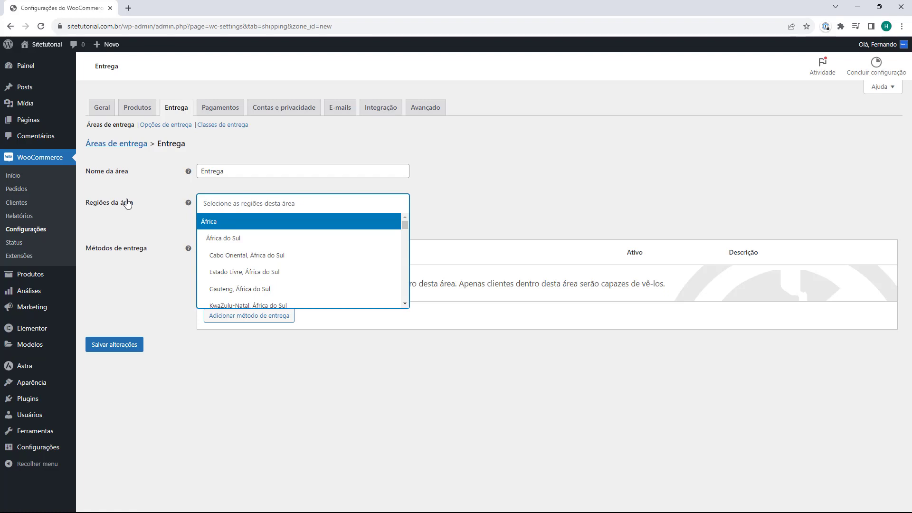
pyautogui.write('brasil')
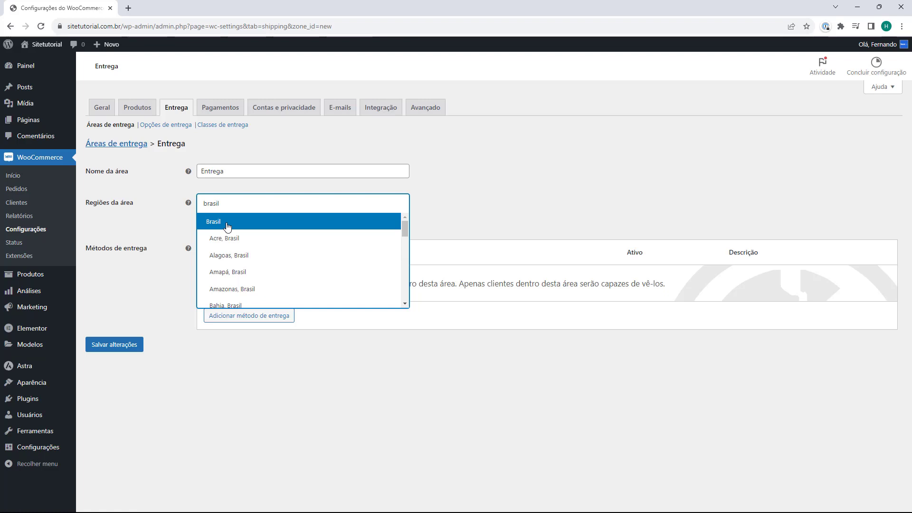
pyautogui.scroll(-5, 227, 227)
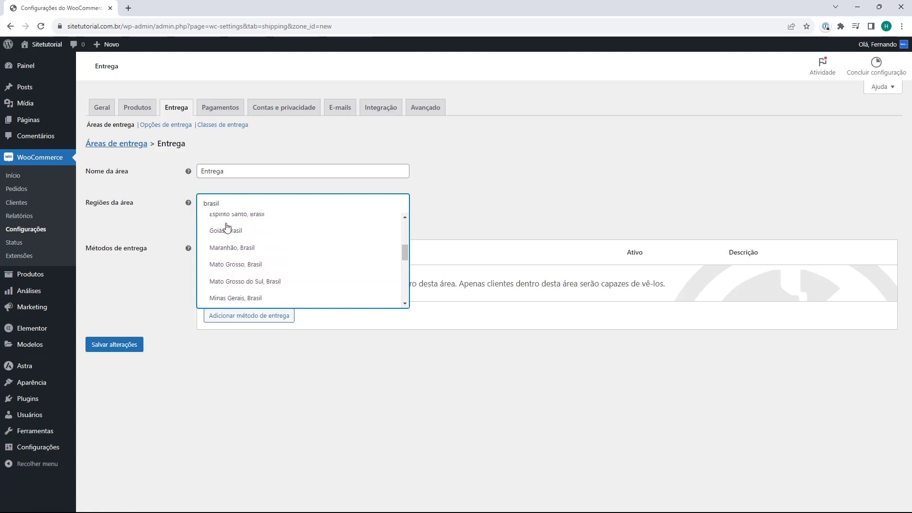
pyautogui.scroll(-3, 232, 237)
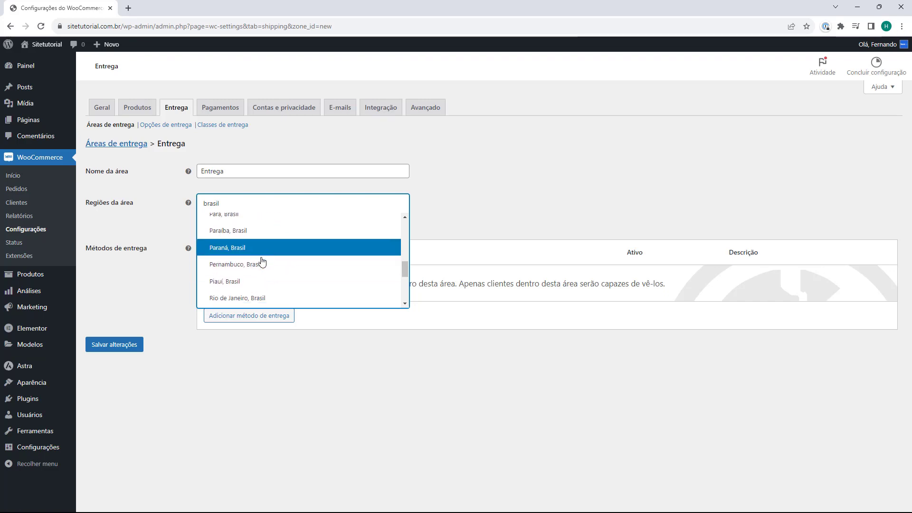
pyautogui.scroll(-2, 262, 262)
pyautogui.scroll(-5, 262, 258)
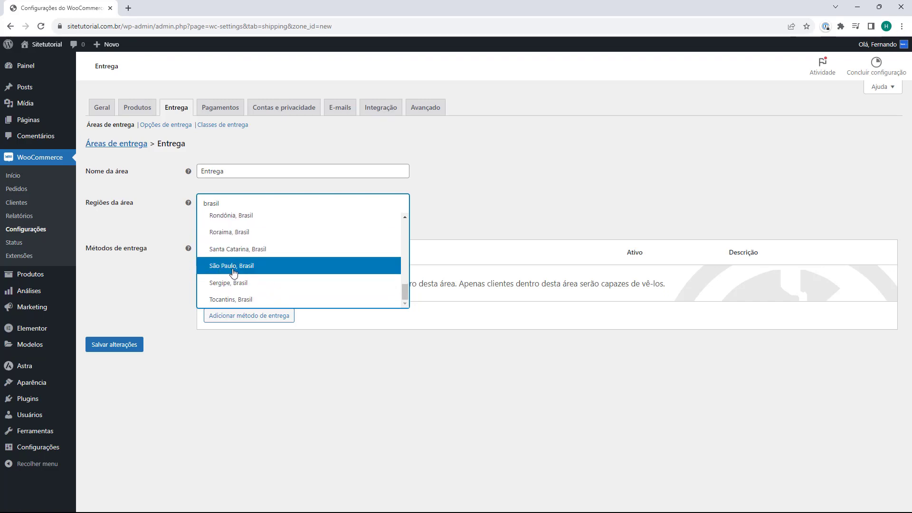
pyautogui.scroll(5, 238, 289)
pyautogui.scroll(5, 237, 290)
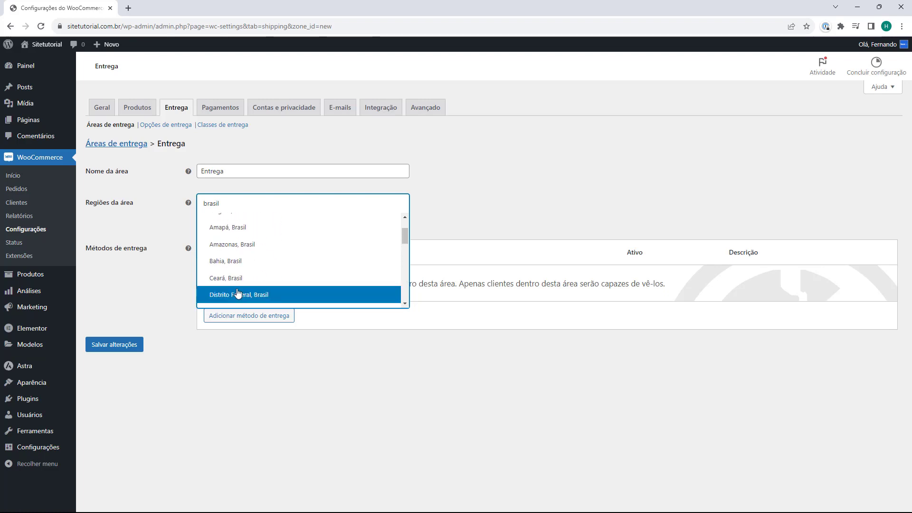
pyautogui.click(214, 219)
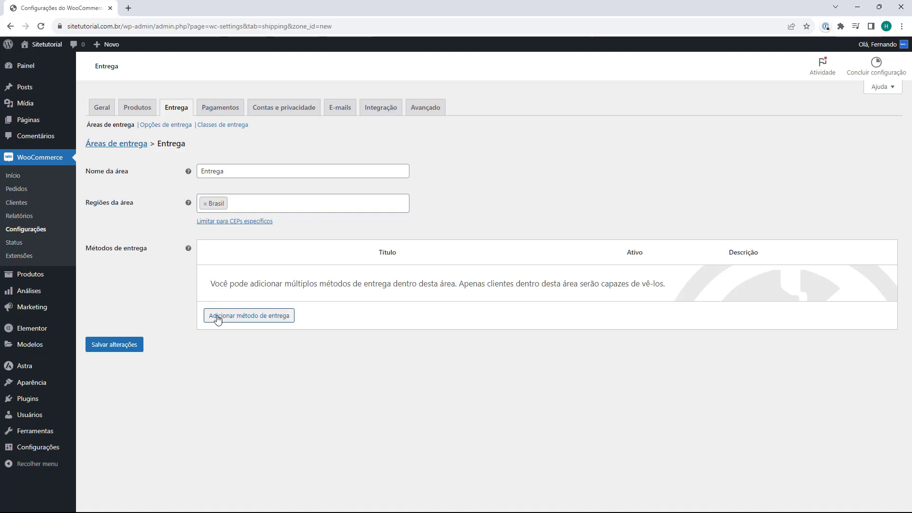
# - Add Frenet as a shipping method to the Entrega zone and save the changes
pyautogui.click(247, 315)
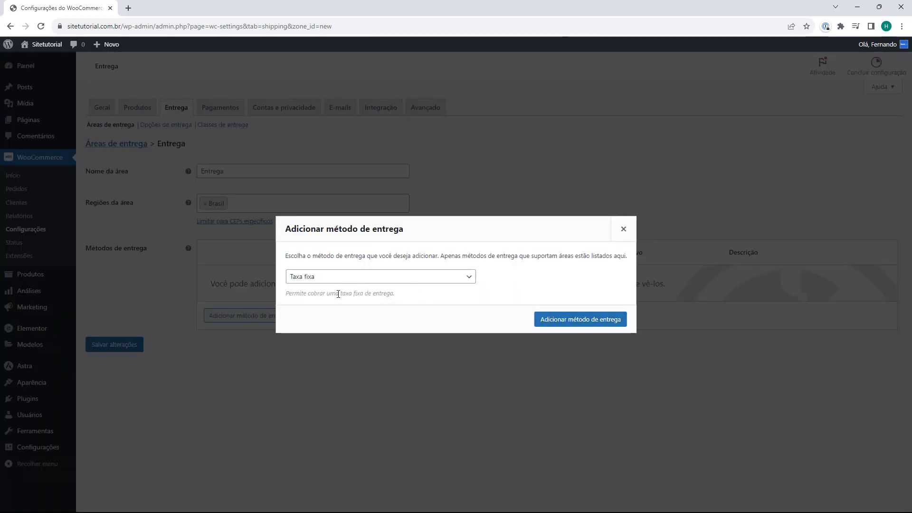
pyautogui.click(319, 281)
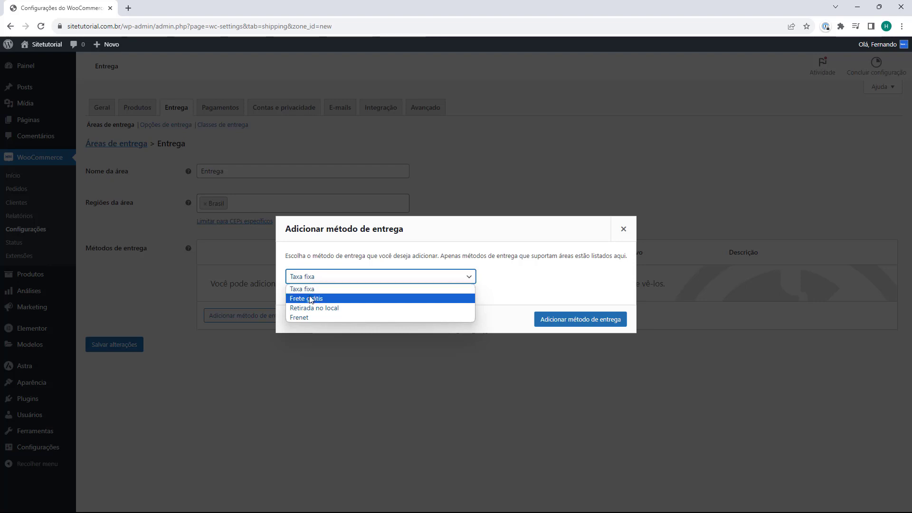
pyautogui.click(303, 318)
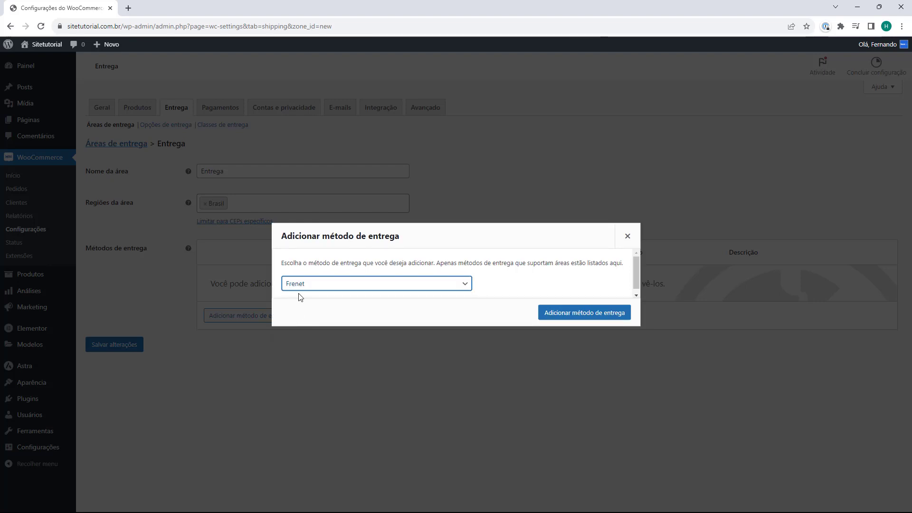
pyautogui.click(574, 316)
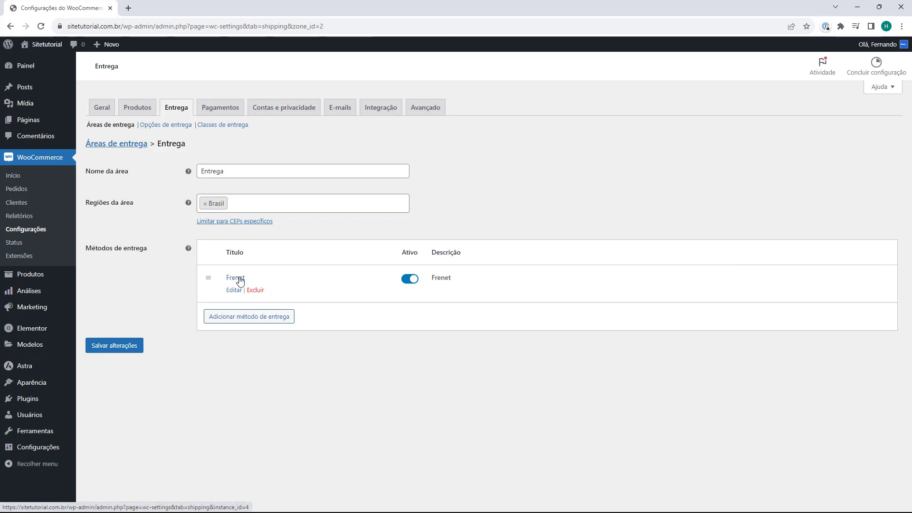
pyautogui.click(233, 290)
pyautogui.click(112, 350)
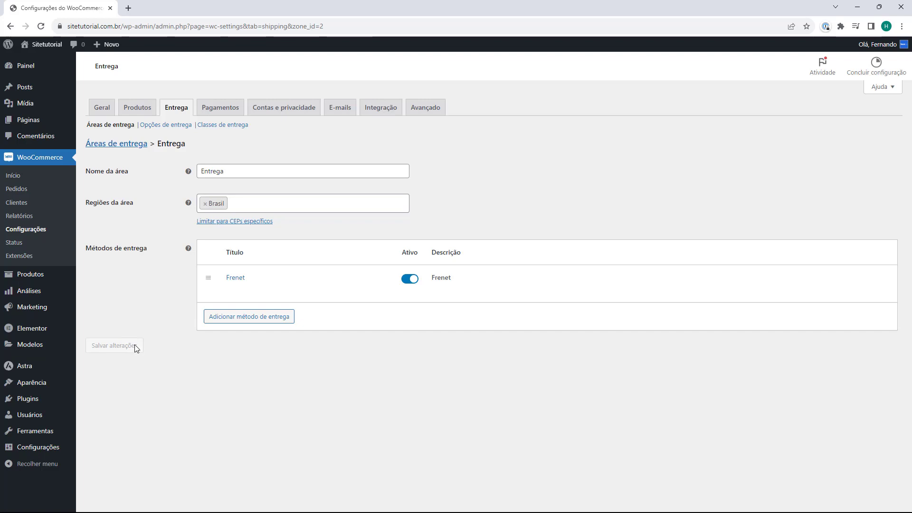
# - Open the Frenet shipping method's settings and enter the store's postal code as the origin CEP
pyautogui.moveTo(201, 290)
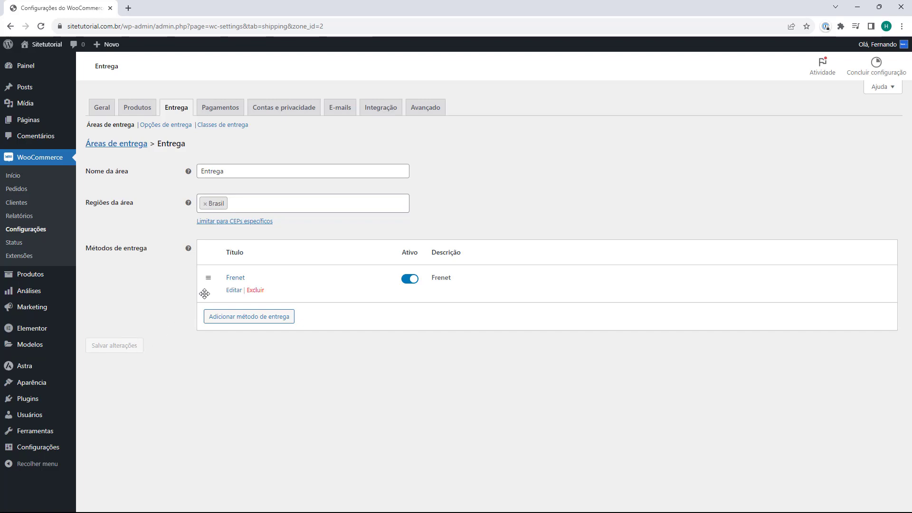
pyautogui.click(232, 292)
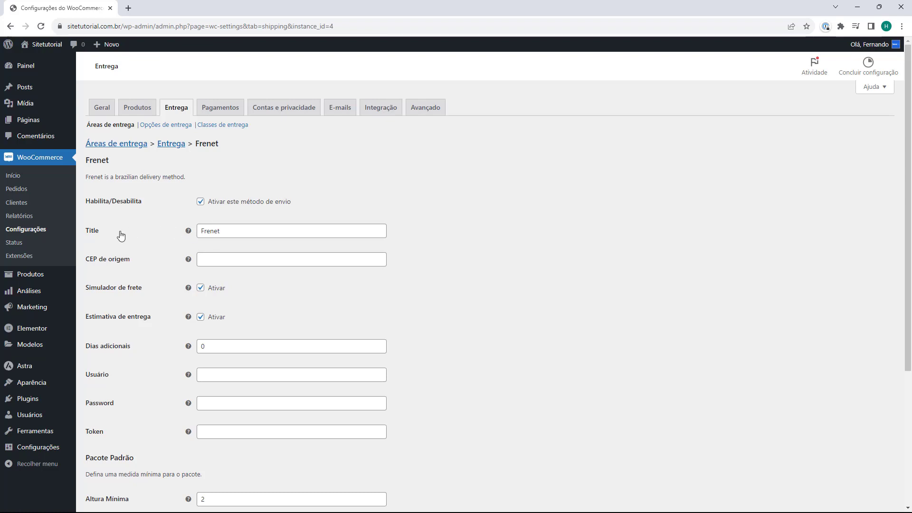
pyautogui.click(239, 261)
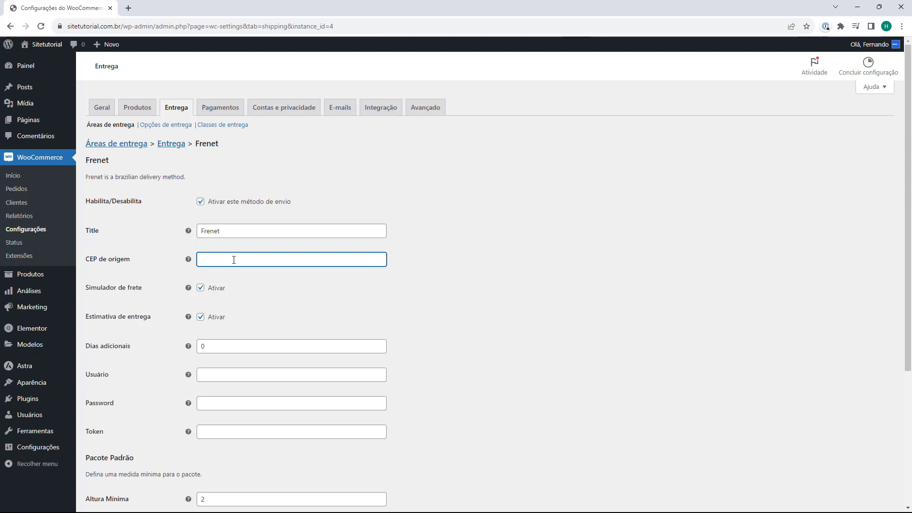
pyautogui.write('88085-120')
pyautogui.scroll(-2, 142, 252)
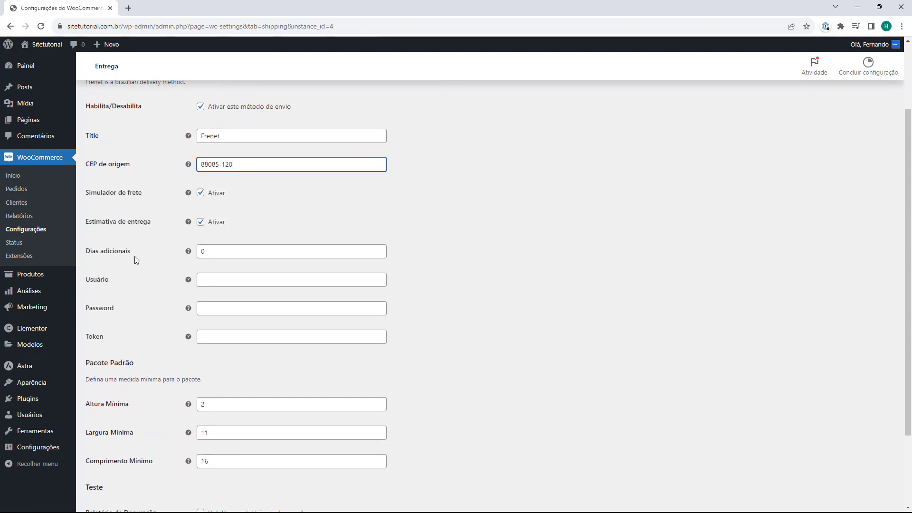
pyautogui.scroll(-1, 173, 248)
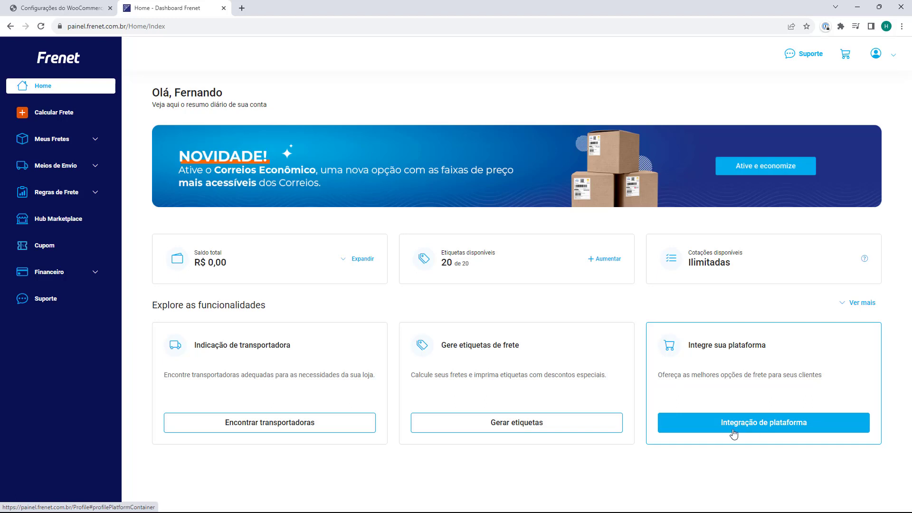
# - In the Frenet dashboard's platform integration, register the sales channel with store address sitetutorial.com.br and WooCommerce as the platform
pyautogui.click(763, 424)
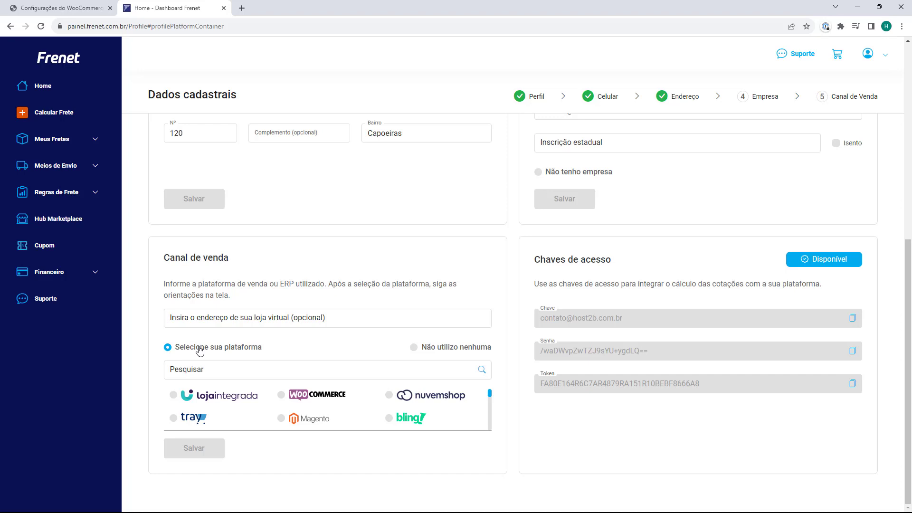
pyautogui.click(174, 319)
pyautogui.write('minhaloja.com.br')
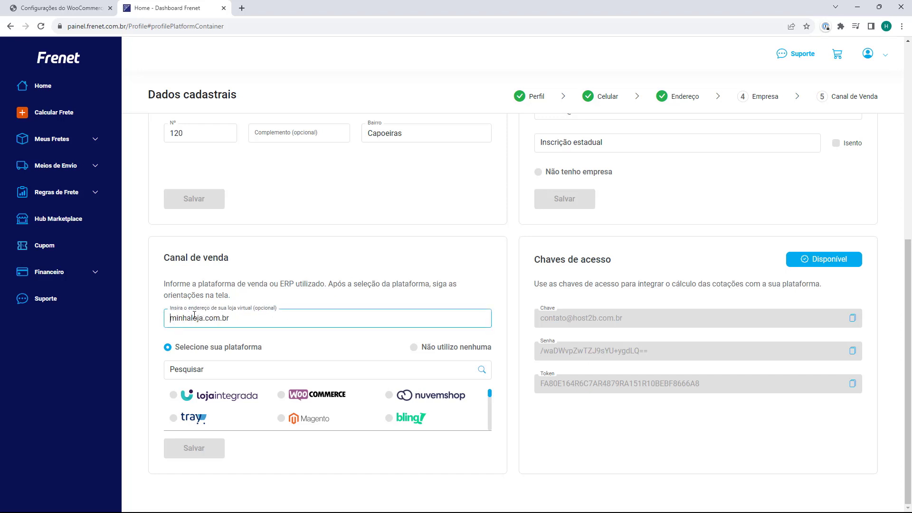
pyautogui.hotkey('ctrl', 'a')
pyautogui.write('sitetutorial.com.br')
pyautogui.click(285, 332)
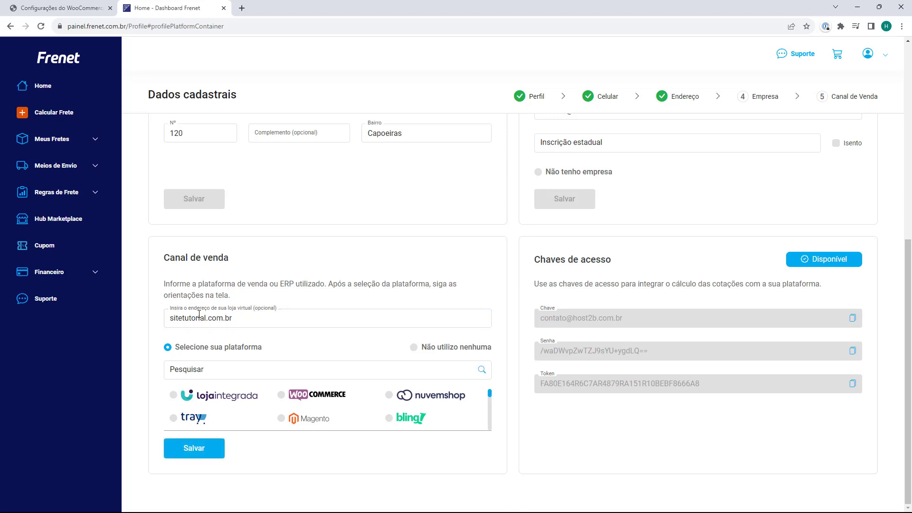
pyautogui.click(281, 397)
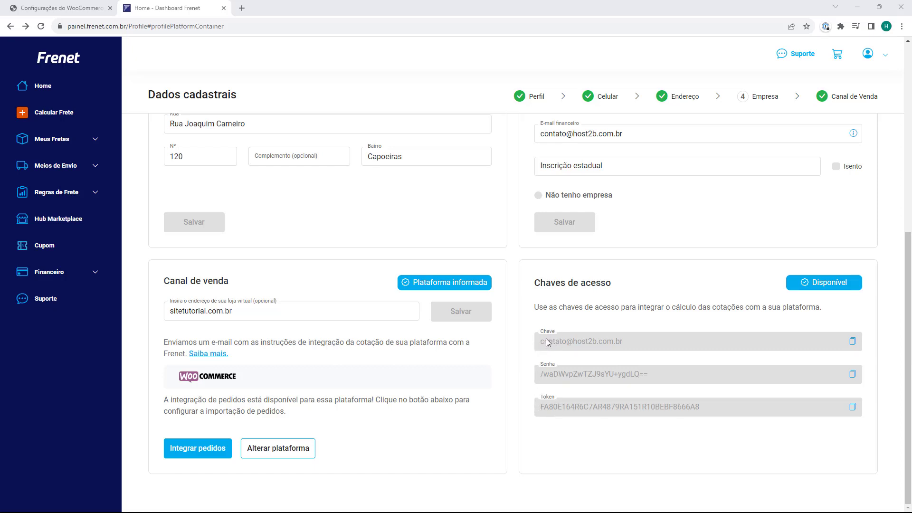
# - Copy the account e-mail given as Chave in Frenet's access keys into the Usuário field of the WooCommerce Frenet settings
pyautogui.click(852, 341)
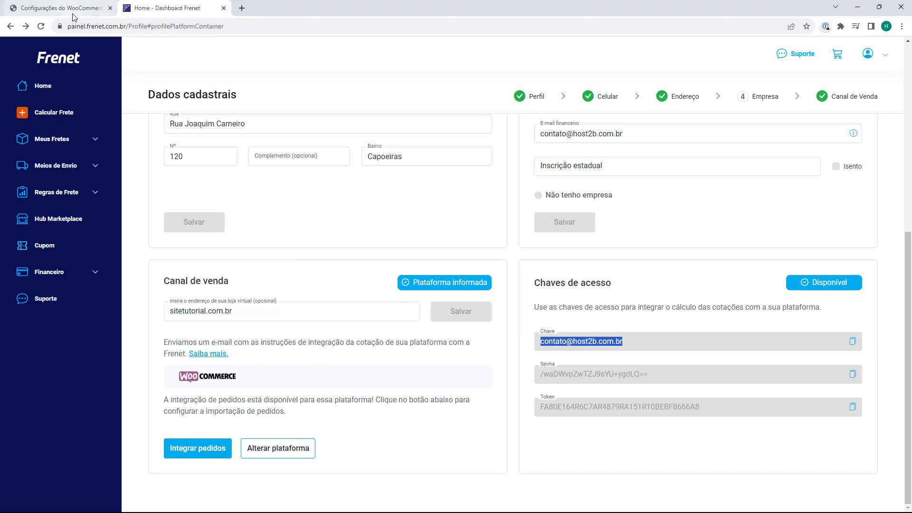
pyautogui.click(52, 8)
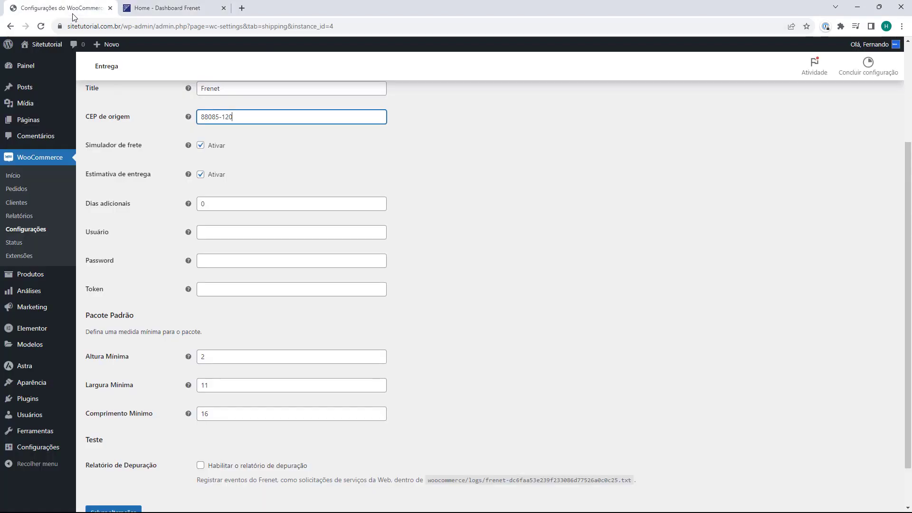
pyautogui.click(86, 233)
pyautogui.click(224, 237)
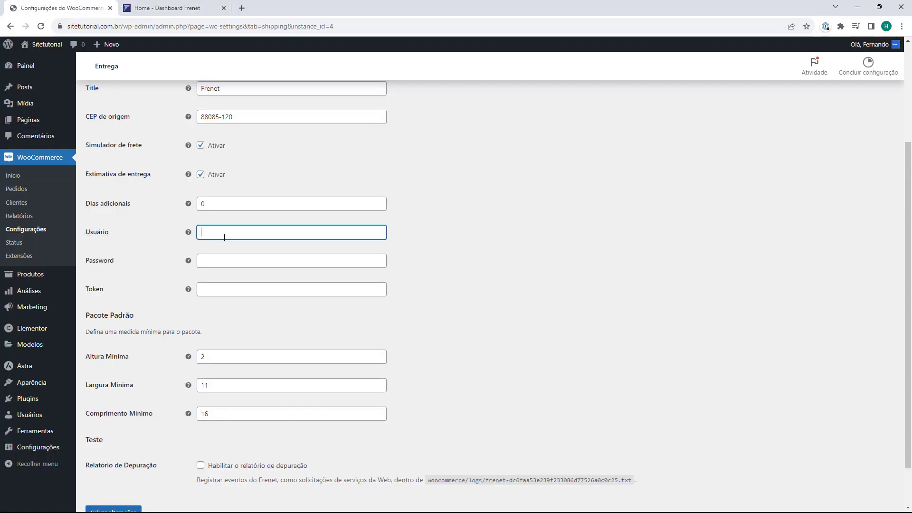
pyautogui.hotkey('ctrl', 'v')
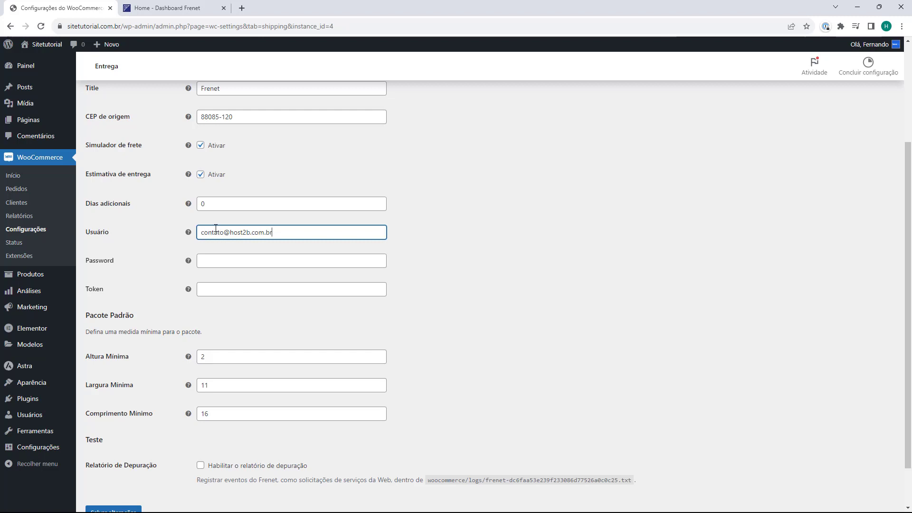
# - Copy the Senha from Frenet's access keys into the Password field of the WooCommerce Frenet settings
pyautogui.click(177, 8)
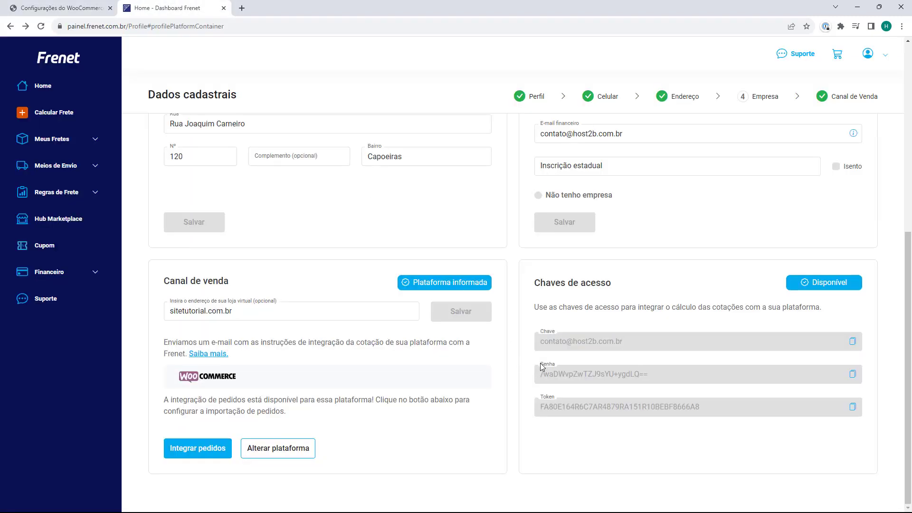
pyautogui.click(852, 373)
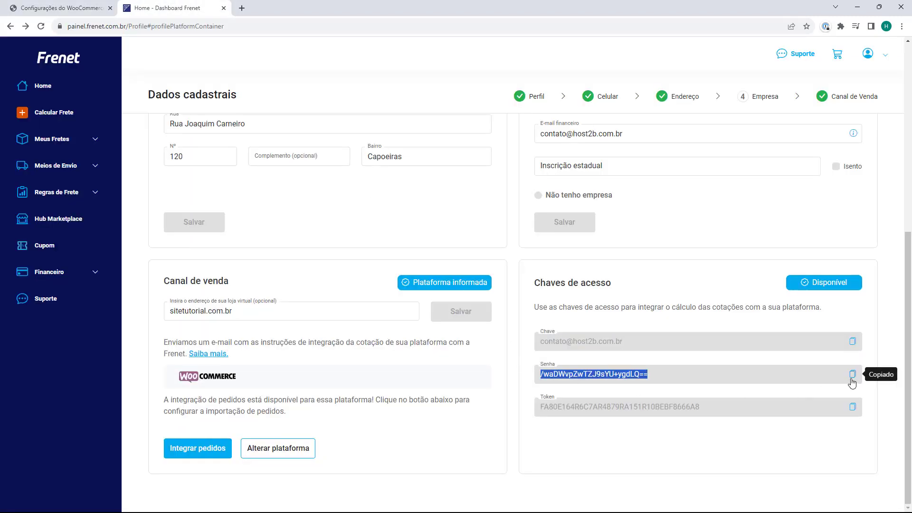
pyautogui.click(61, 6)
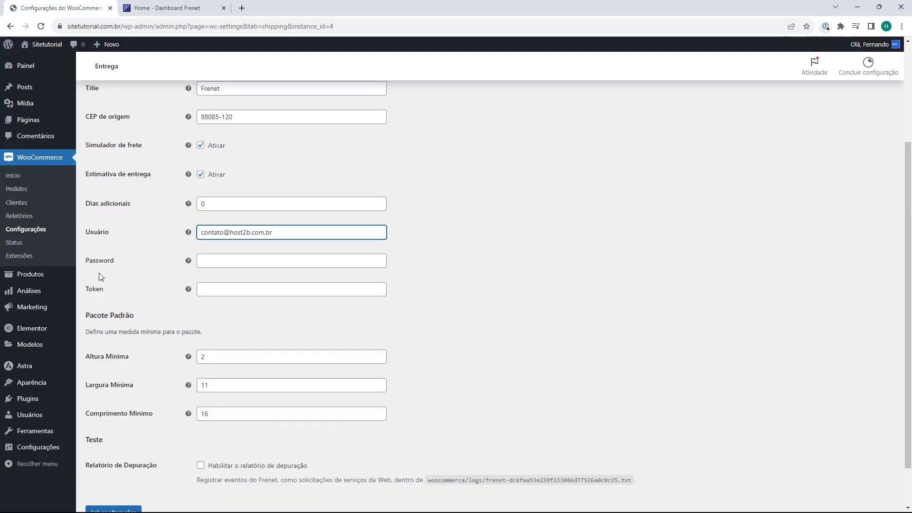
pyautogui.click(232, 260)
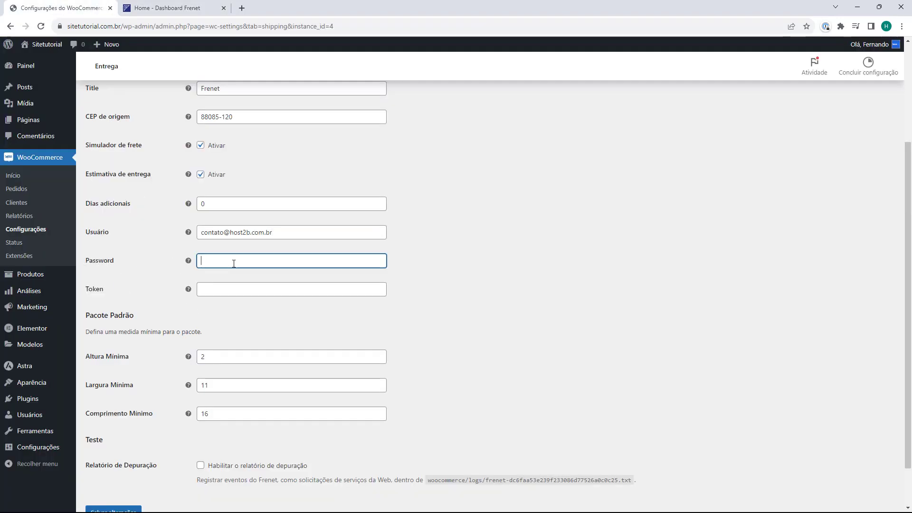
pyautogui.hotkey('ctrl', 'v')
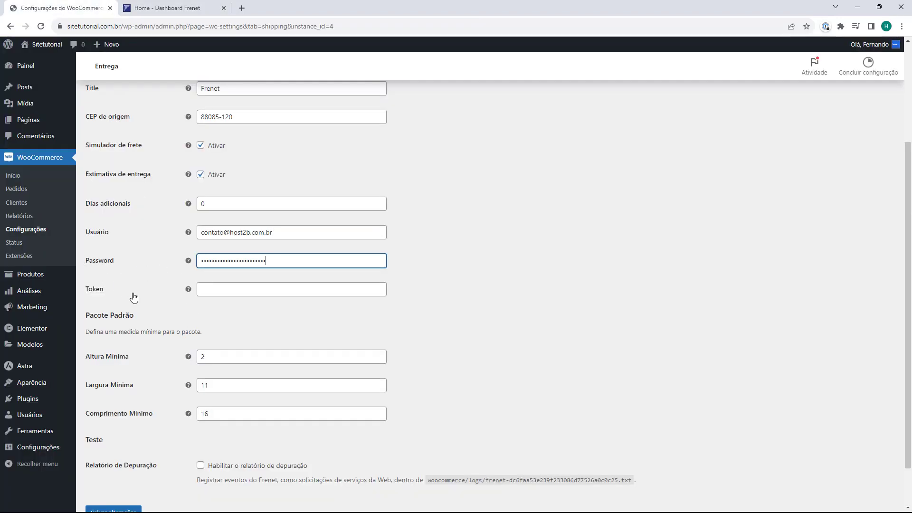
# - Copy the access token from the Frenet dashboard into the Token field of the WooCommerce Frenet settings
pyautogui.click(189, 8)
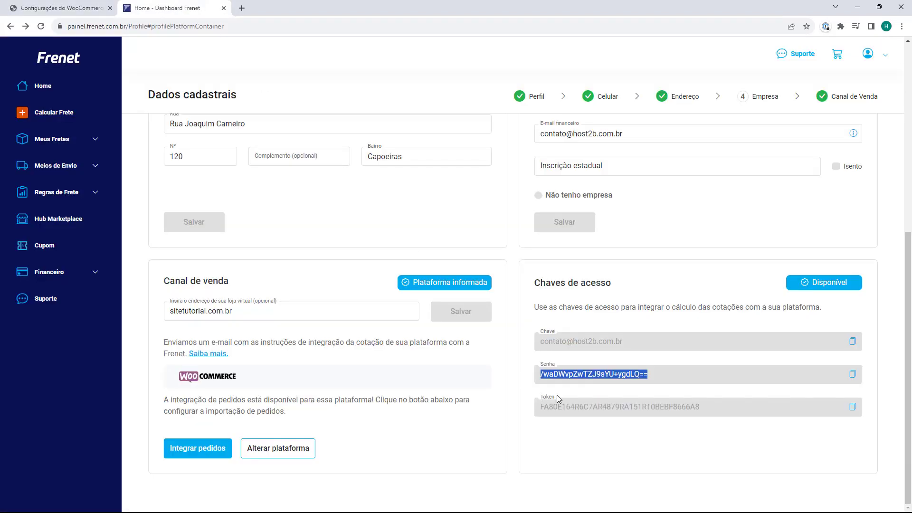
pyautogui.click(852, 407)
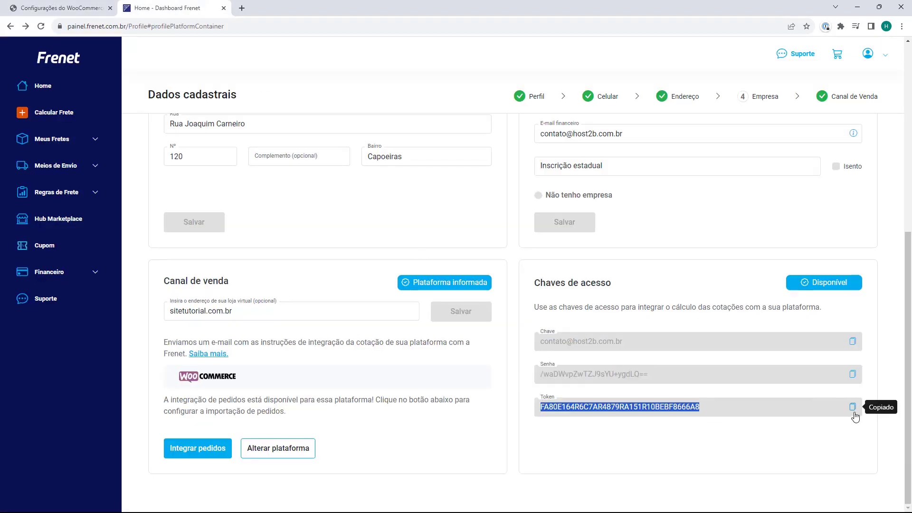
pyautogui.click(42, 9)
pyautogui.press('Tab')
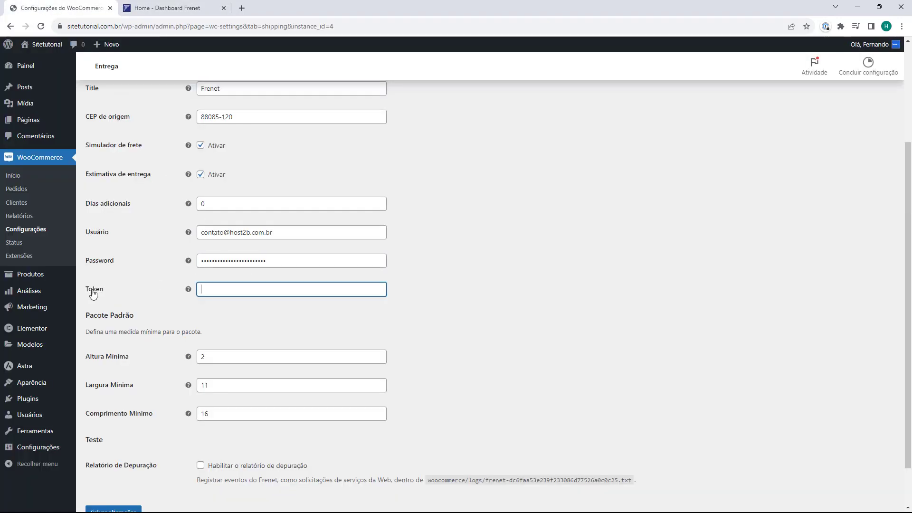
pyautogui.hotkey('ctrl', 'v')
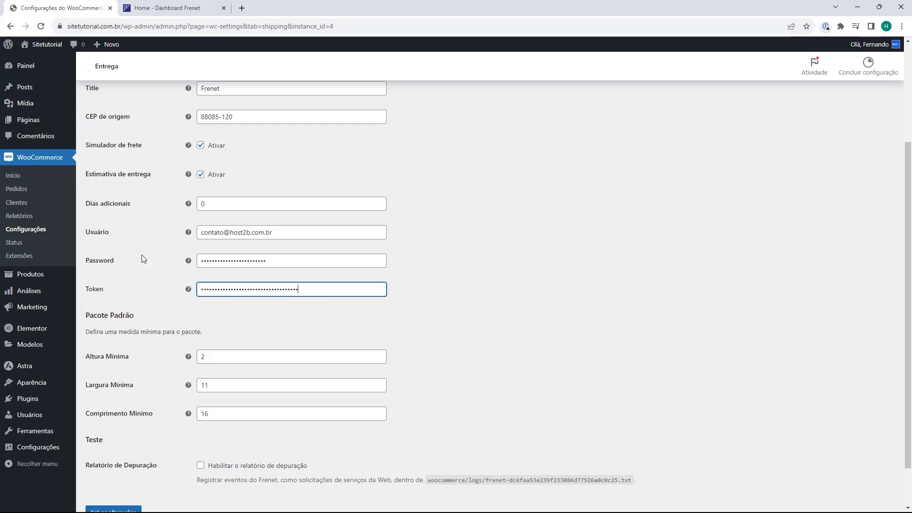
# - Review the minimum package dimensions and save the Frenet shipping method's settings
pyautogui.scroll(-1, 141, 256)
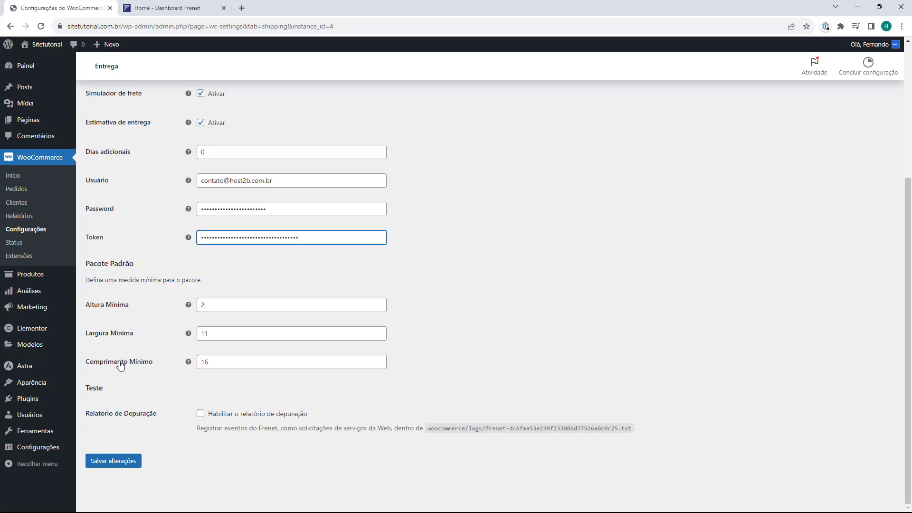
pyautogui.click(127, 376)
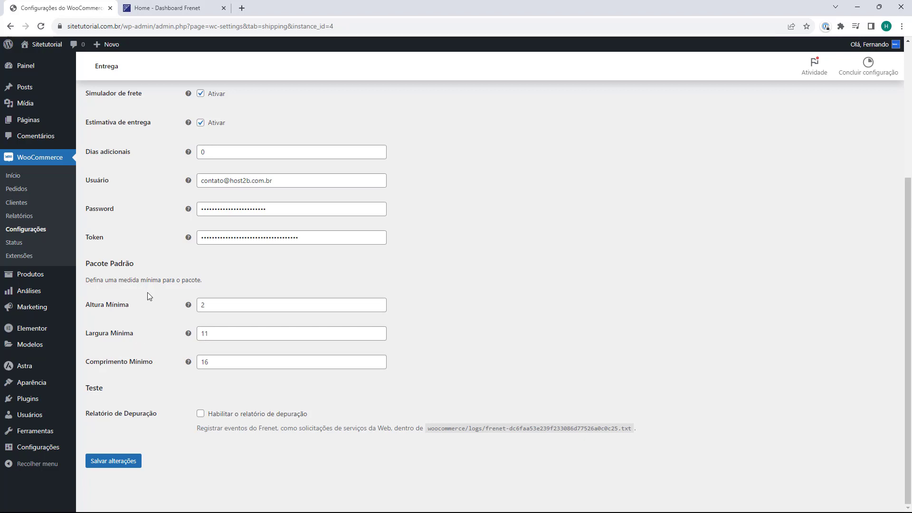
pyautogui.click(113, 461)
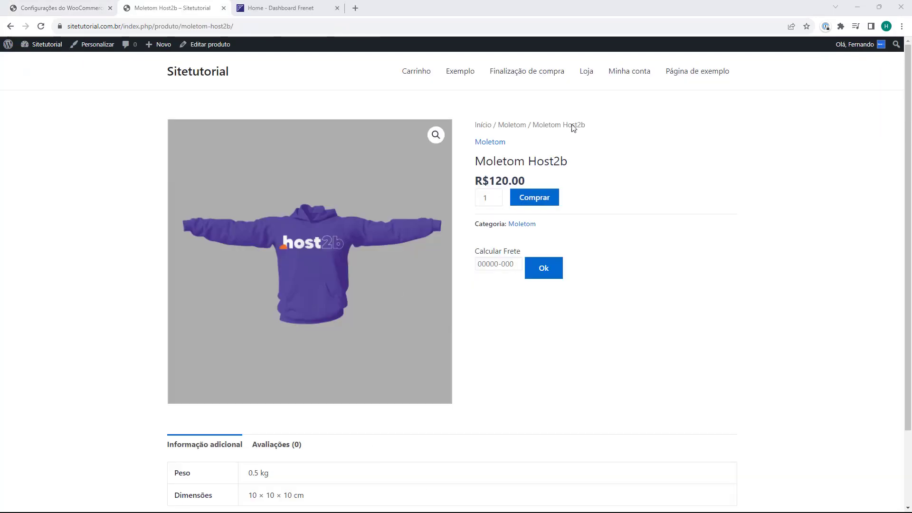
# - Calculate shipping on the Moletom Host2b product page with a destination postal code and add the product to the cart
pyautogui.click(485, 261)
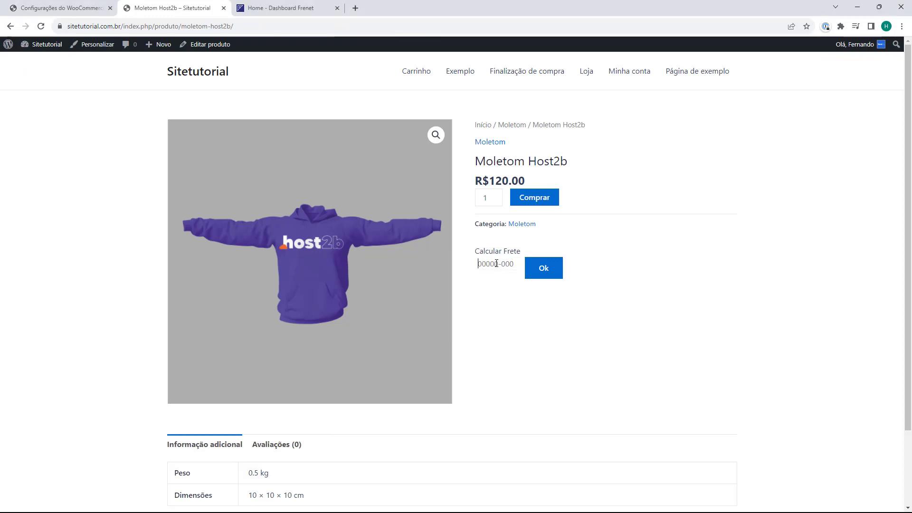
pyautogui.write('88036002')
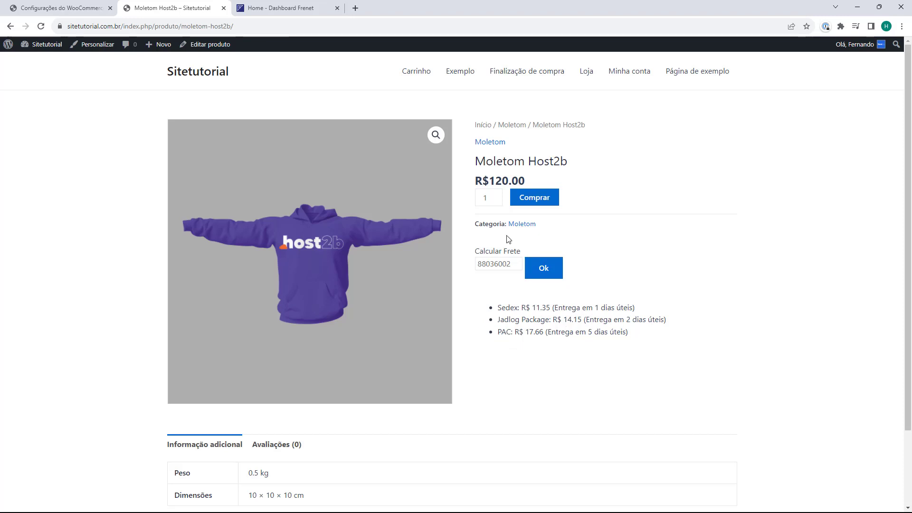
pyautogui.click(525, 198)
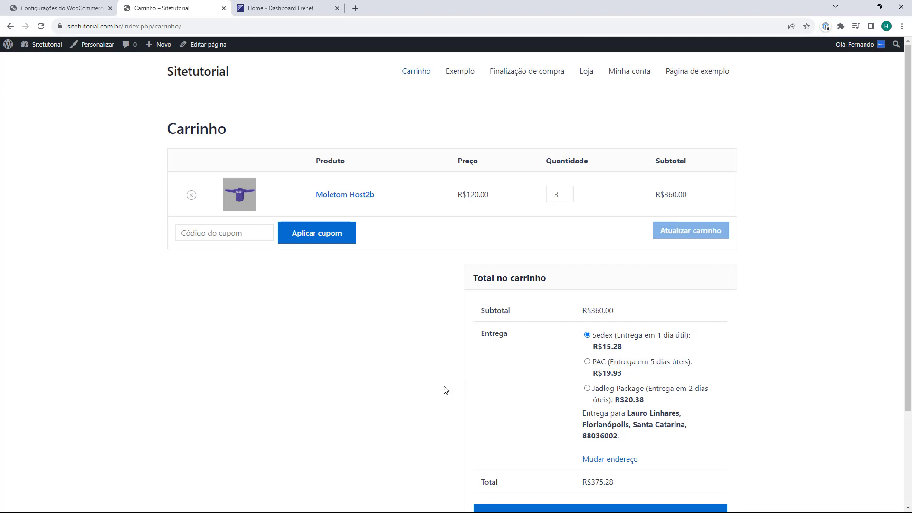
# - Switch to the Frenet dashboard, open the Transportadoras page and examine the carriers offered for quotes and label management
pyautogui.hotkey('ctrl', 'Tab')
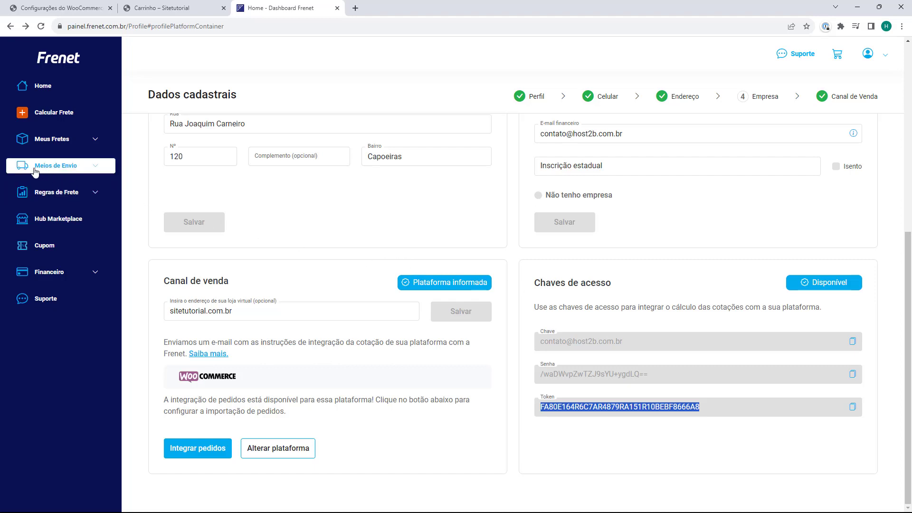
pyautogui.click(96, 169)
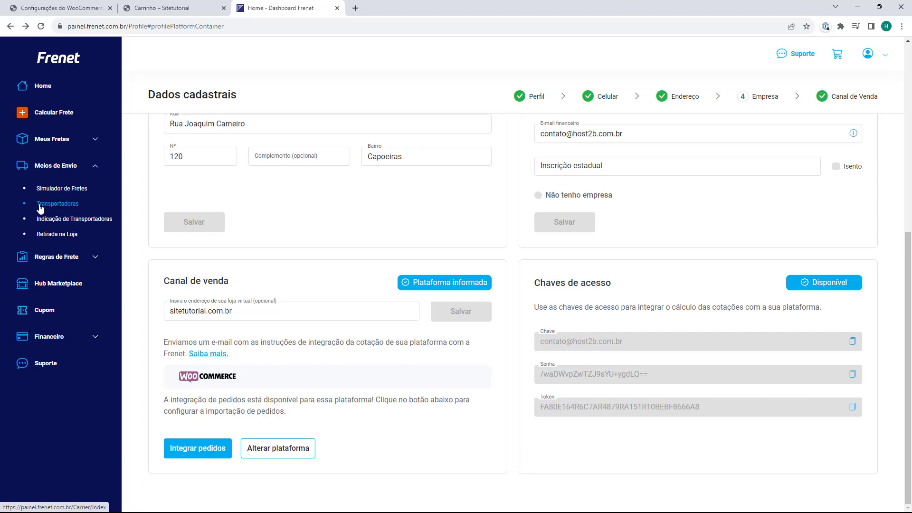
pyautogui.click(50, 205)
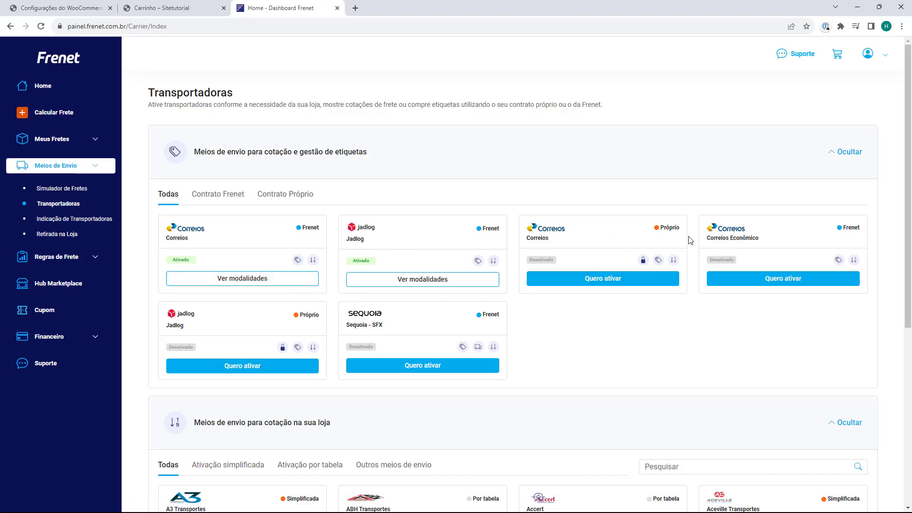
pyautogui.scroll(-3, 493, 219)
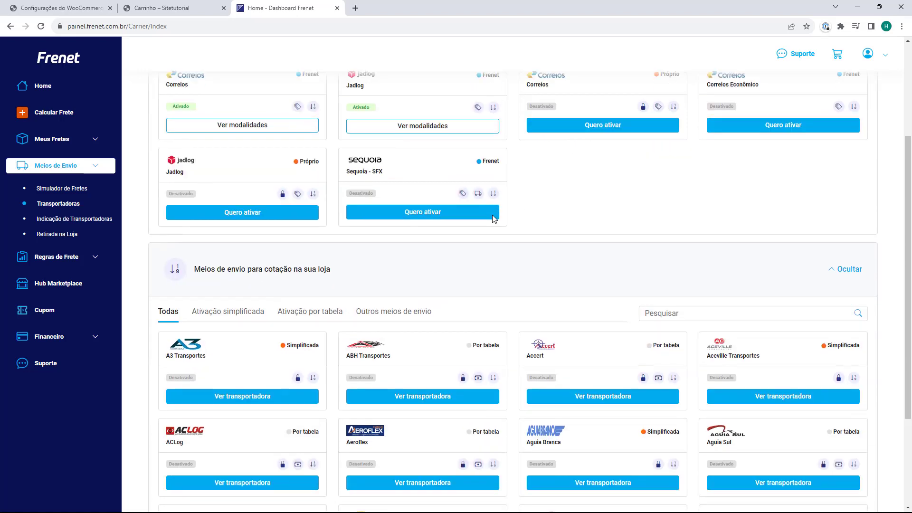
pyautogui.scroll(-2, 494, 219)
pyautogui.scroll(-2, 494, 220)
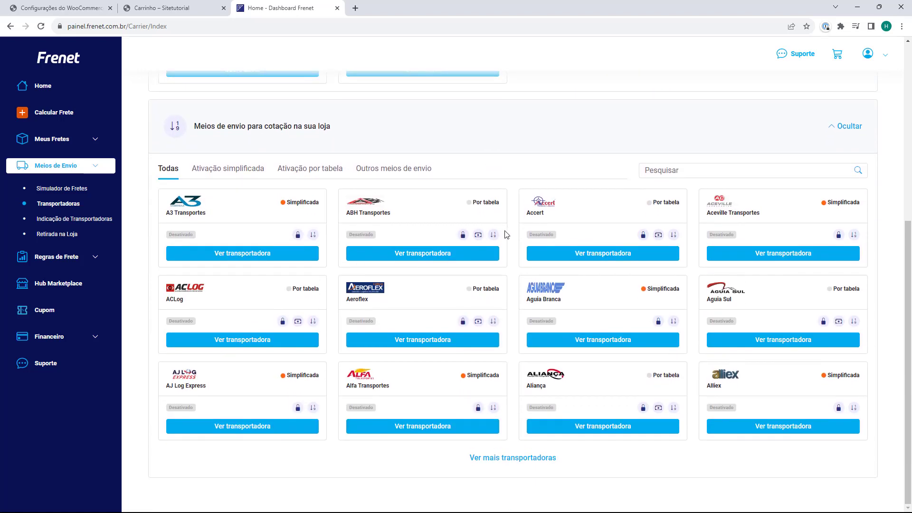
pyautogui.scroll(6, 505, 237)
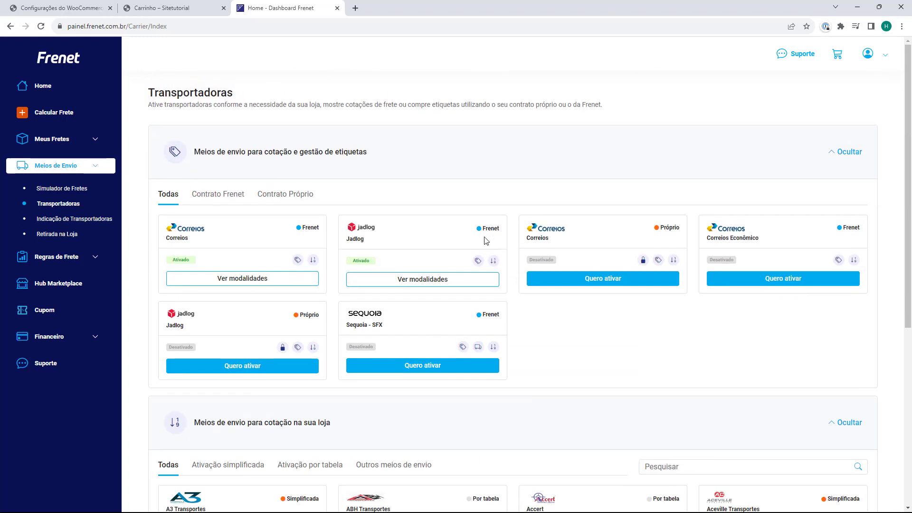